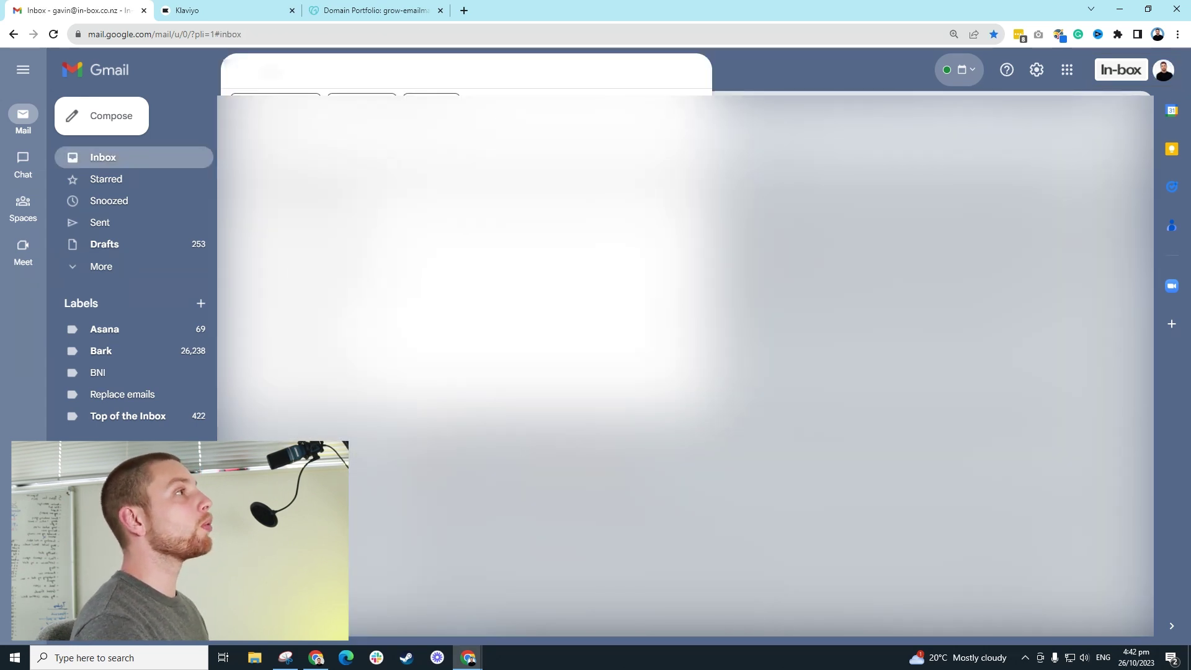
Open the Klaviyo marketing email and highlight its 'via ksd2.klaviyomail.com' sender line
left_click(424, 182)
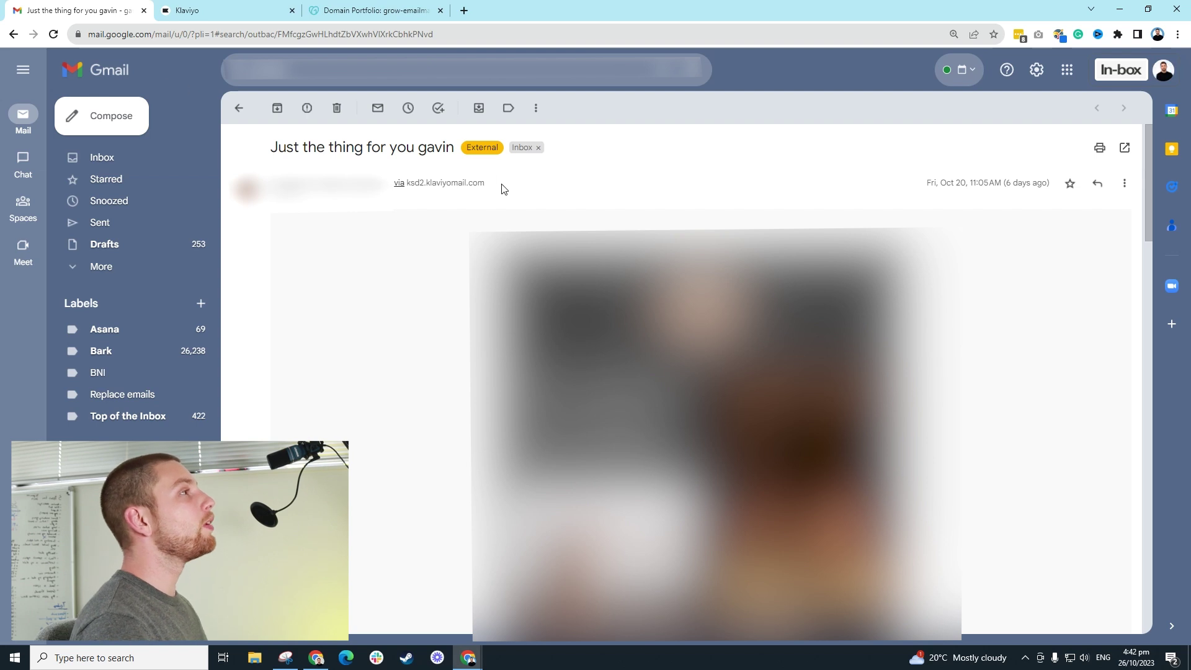
left_click_drag(494, 185, 394, 183)
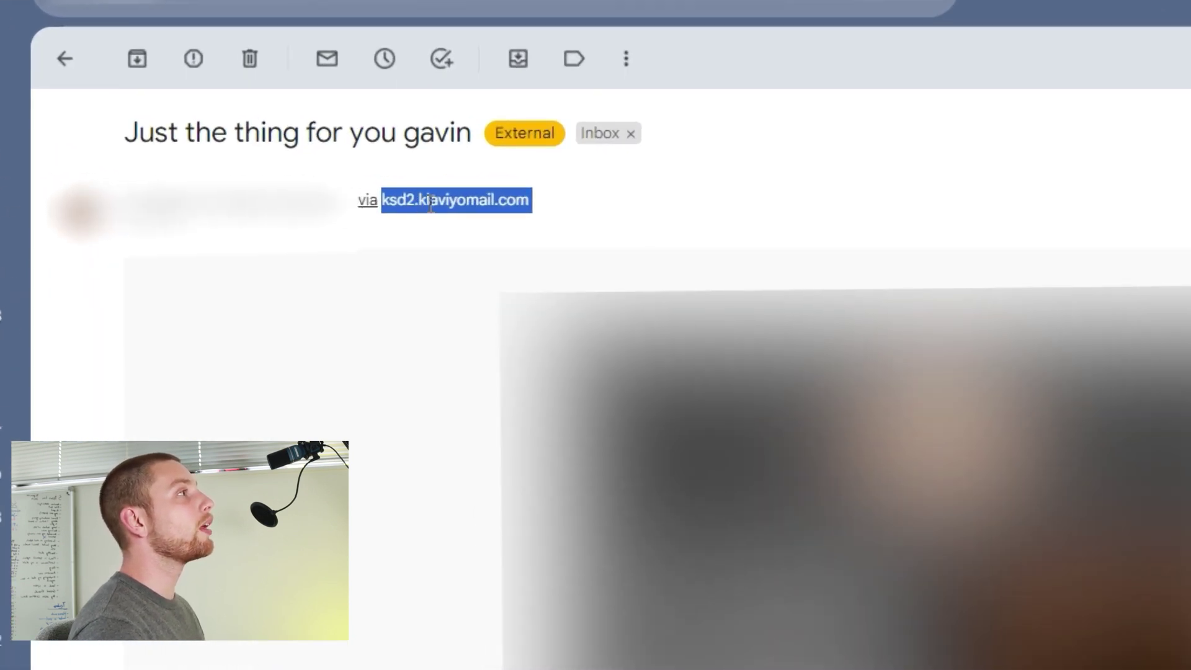
left_click(598, 212)
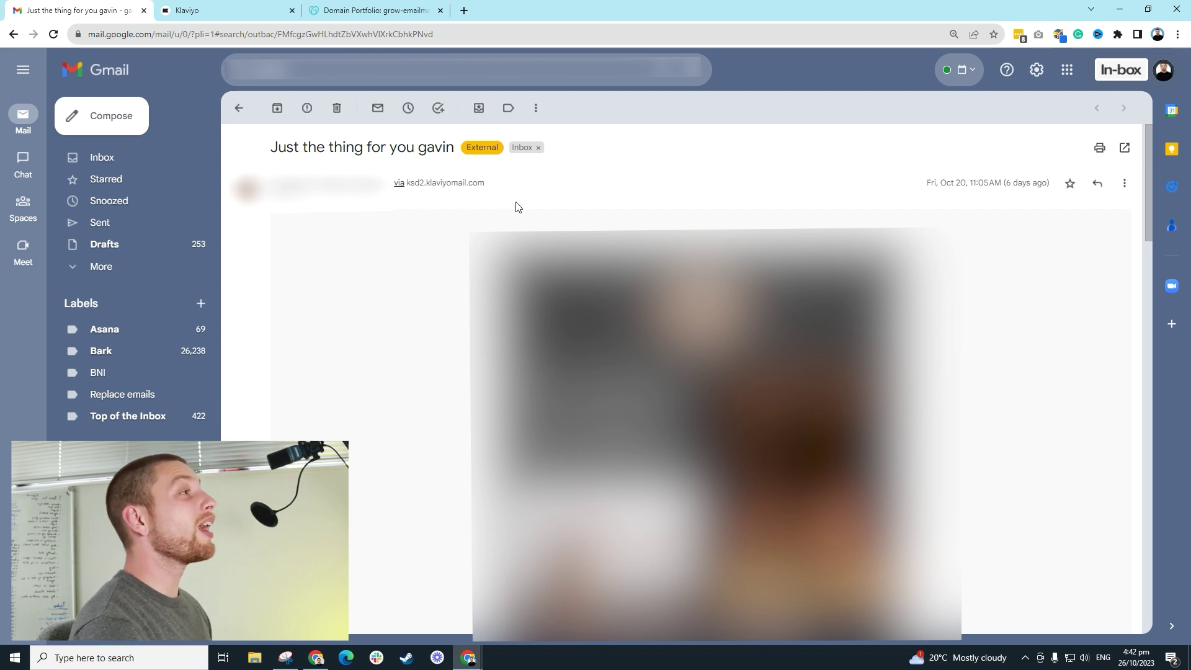
triple_click(478, 193)
left_click(428, 196)
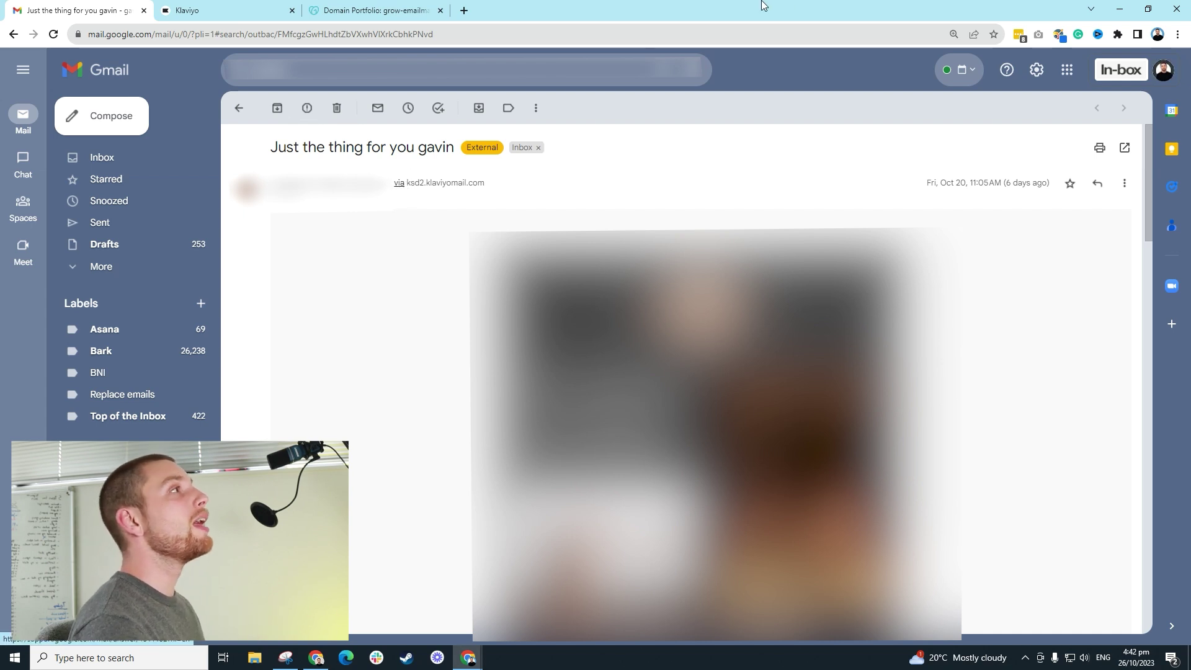
In Klaviyo, go to Settings > Email > Domains and find the Dedicated sending domain section
left_click(185, 7)
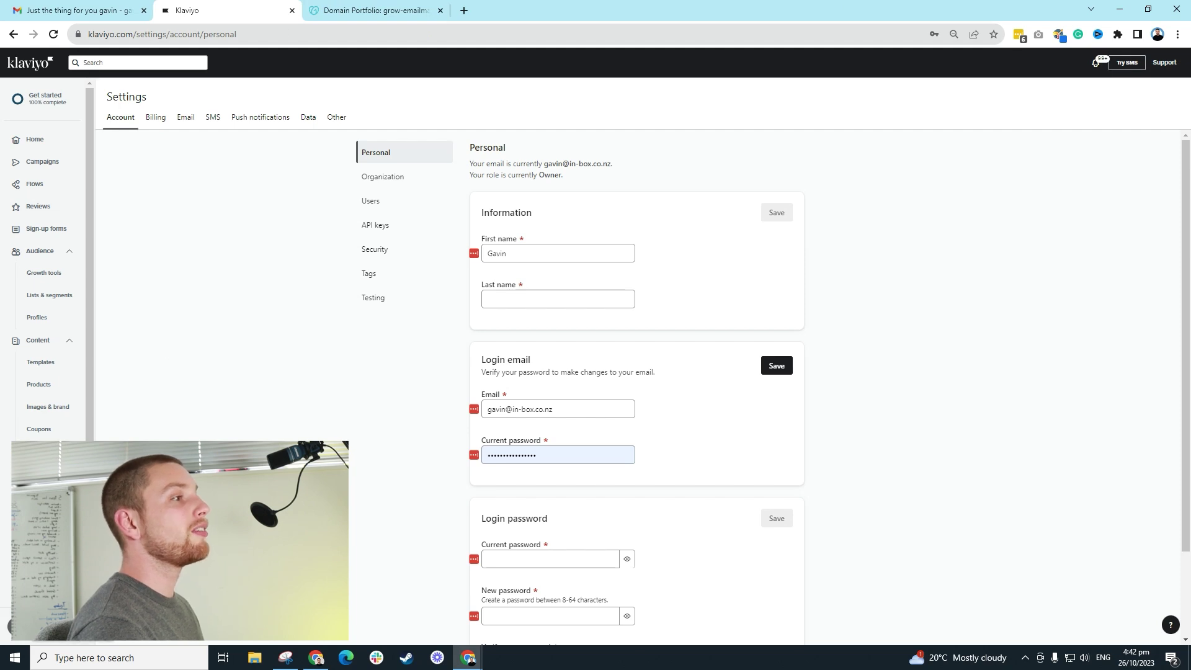
left_click(11, 625)
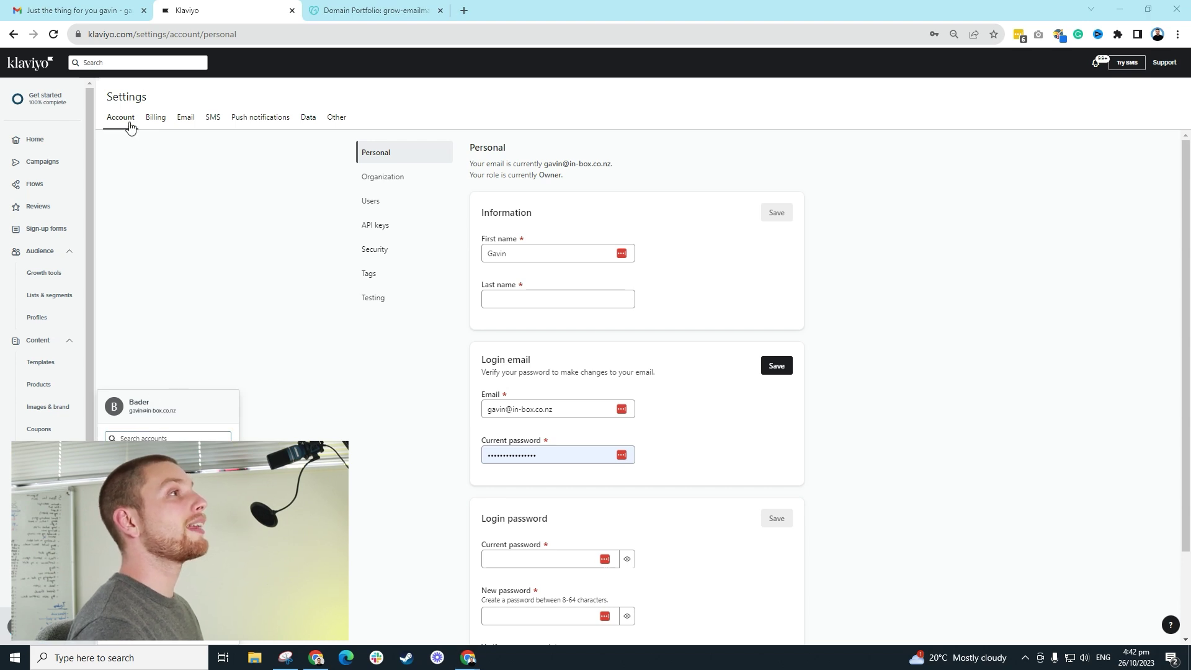
left_click(148, 199)
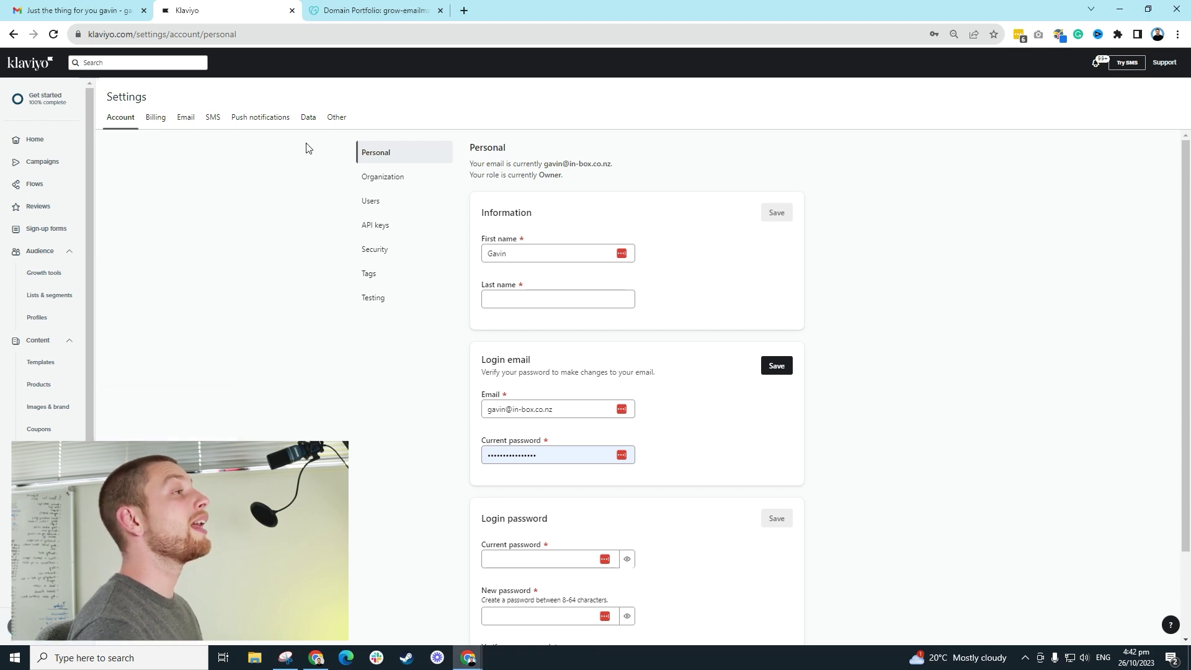
left_click(186, 127)
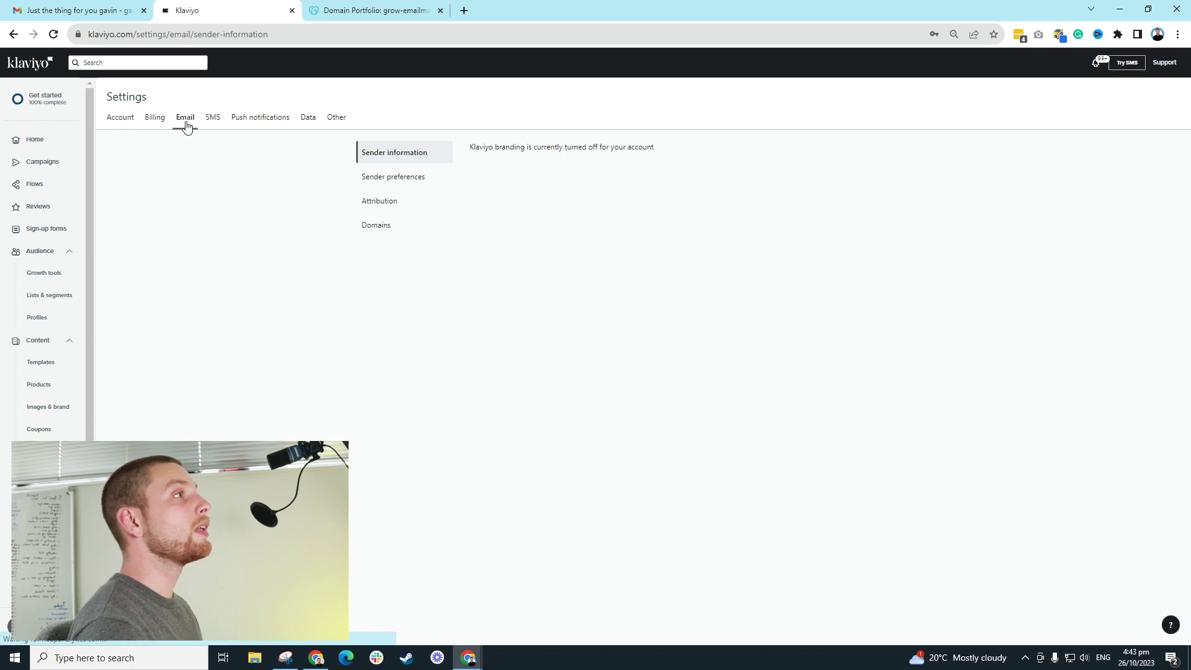
left_click(394, 231)
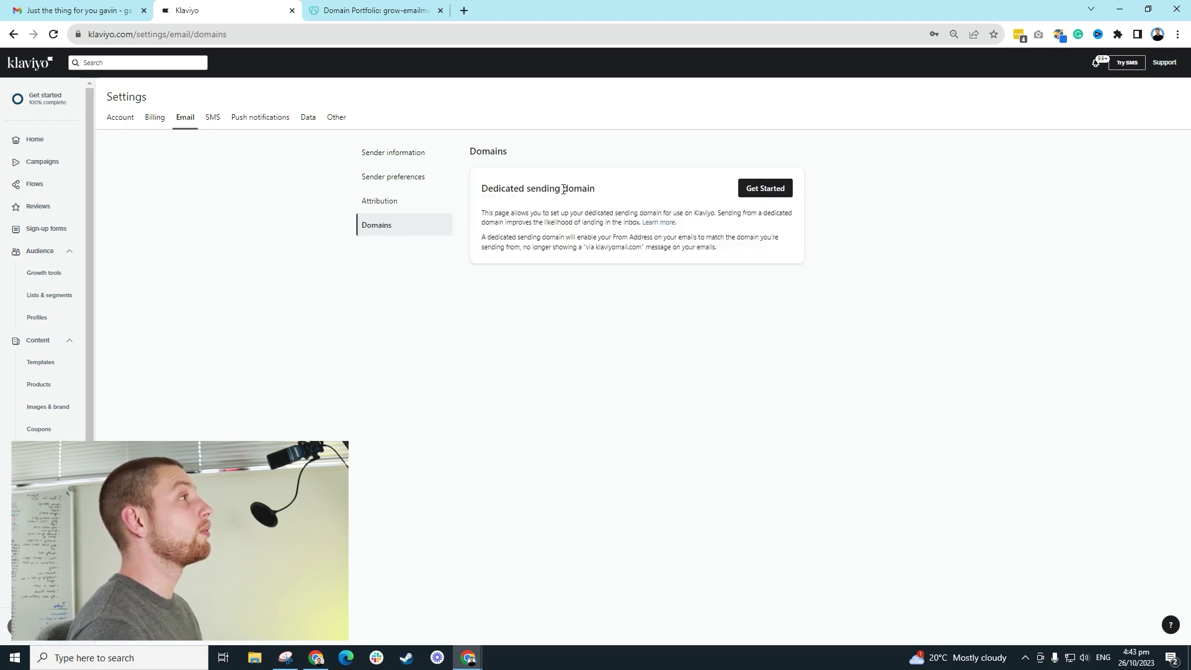
left_click_drag(607, 189, 493, 187)
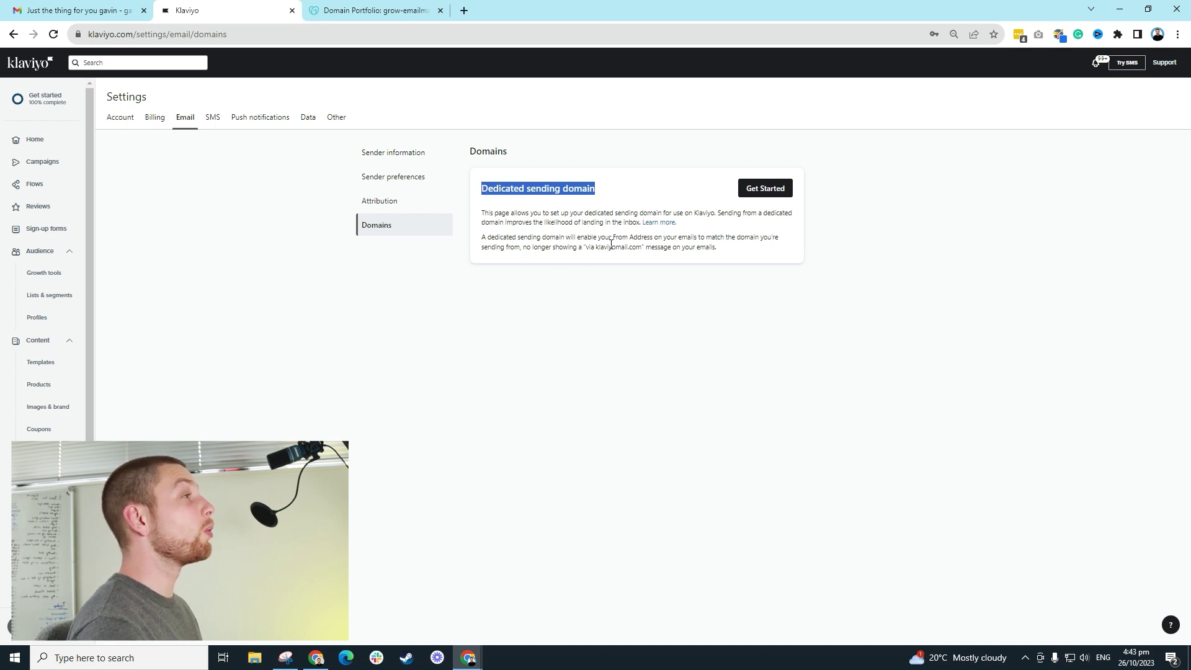
Enter root domain in-box.co.nz and a sending subdomain prefix, then close the setup dialog
left_click(774, 190)
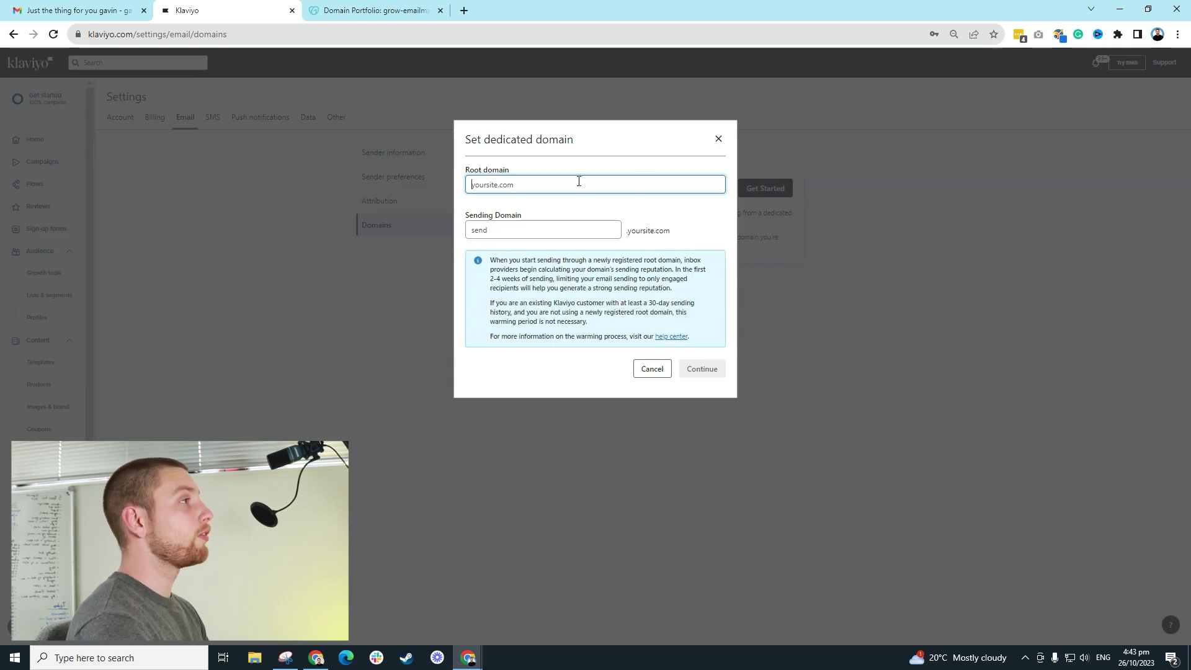
type("in-box.co.nz")
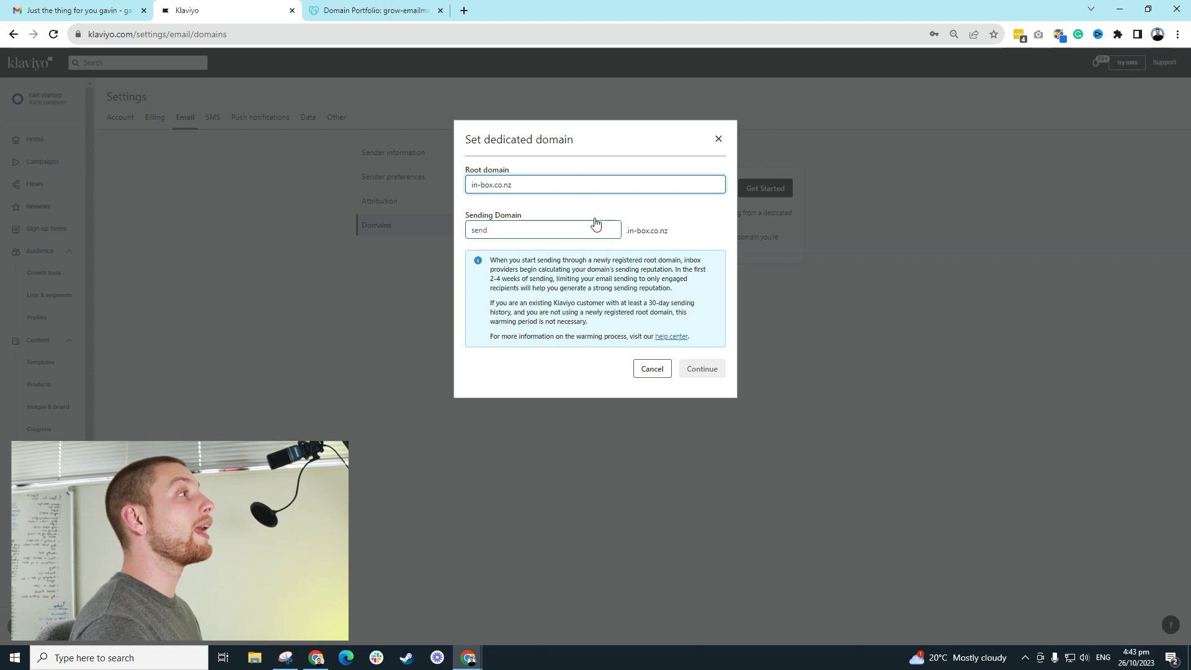
left_click(498, 234)
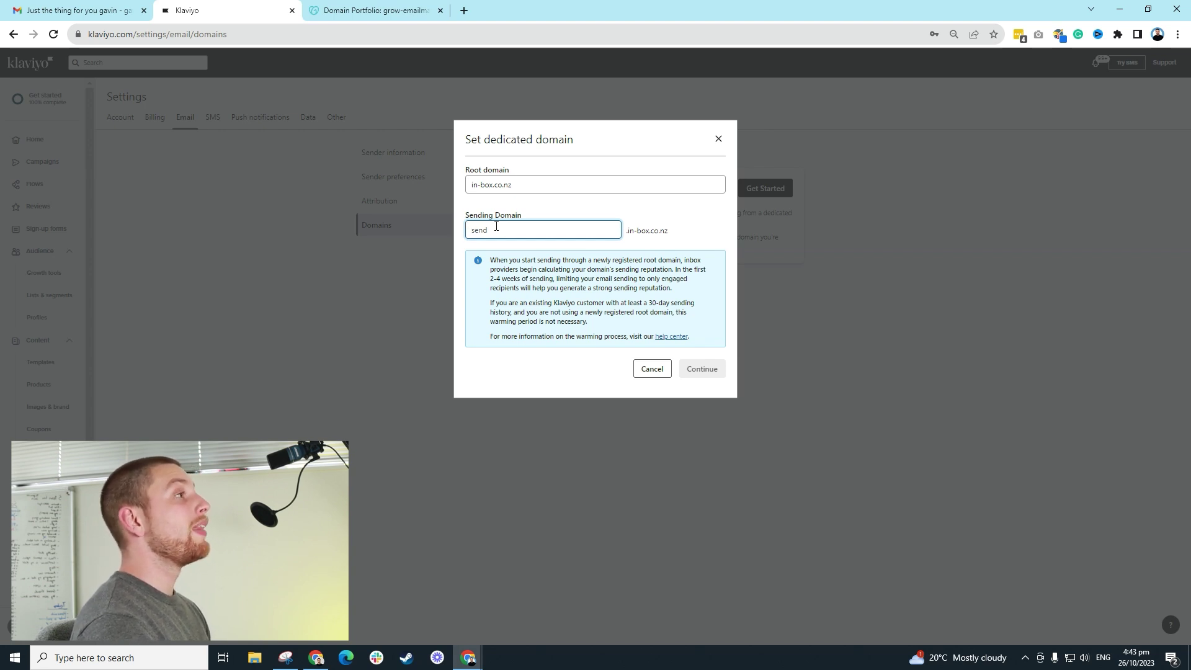
type("gavin")
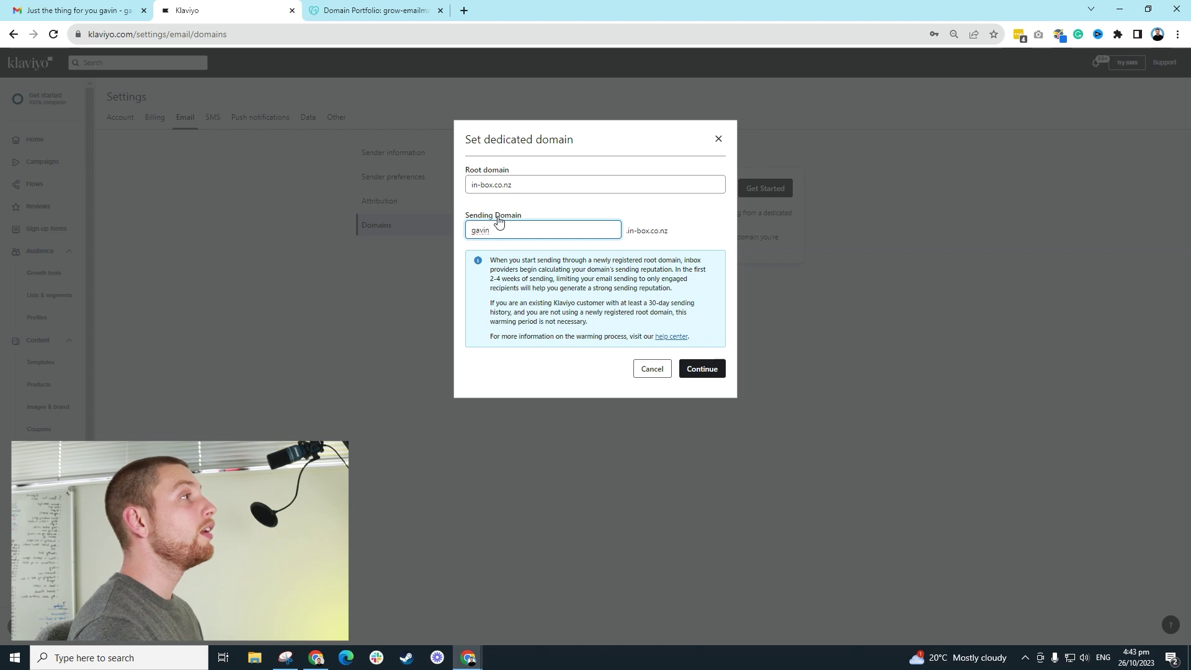
left_click_drag(500, 227, 430, 230)
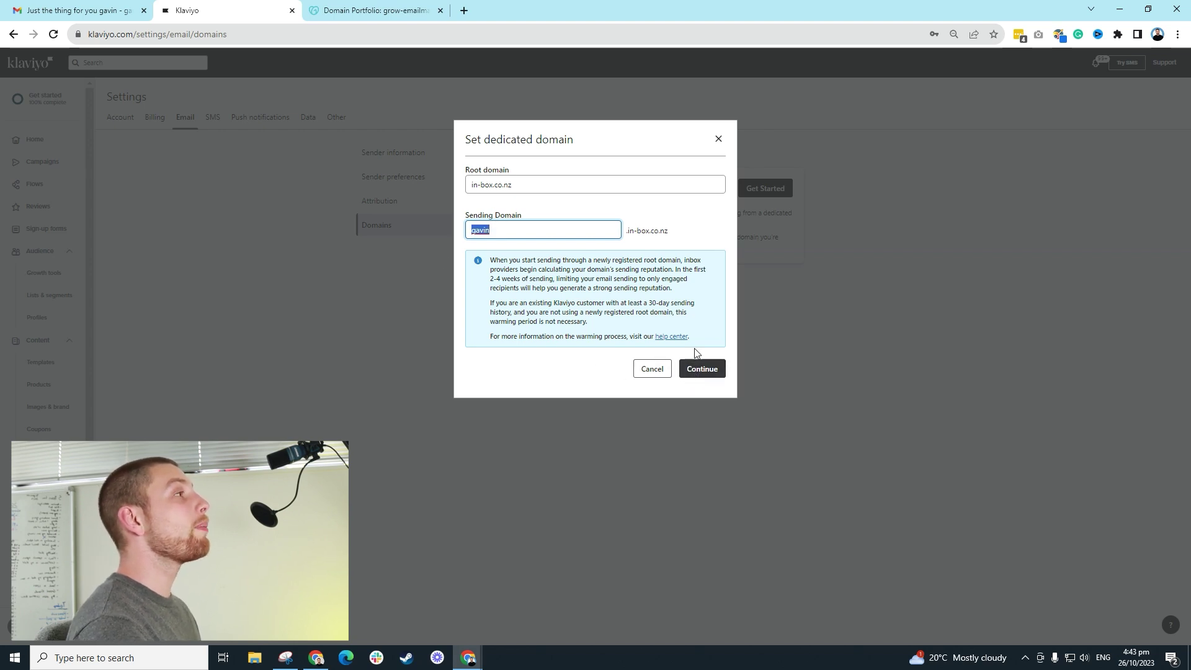
left_click(719, 140)
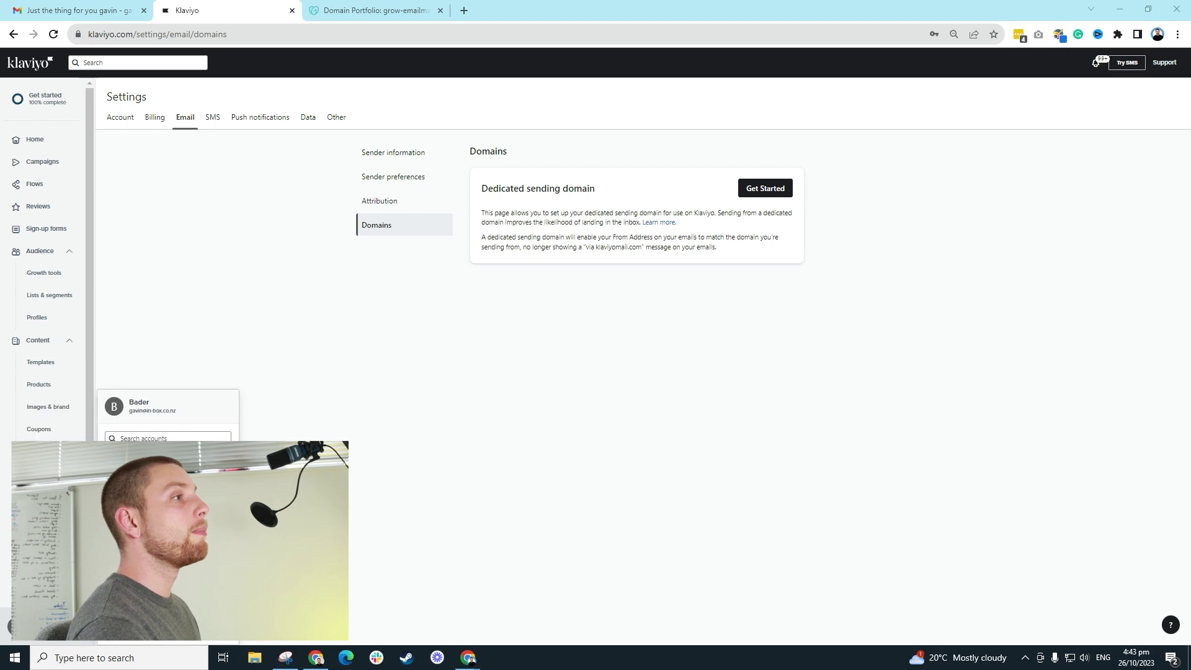
Search the account switcher for 'in' and switch to the in-box.co.nz account
left_click(140, 438)
type("in")
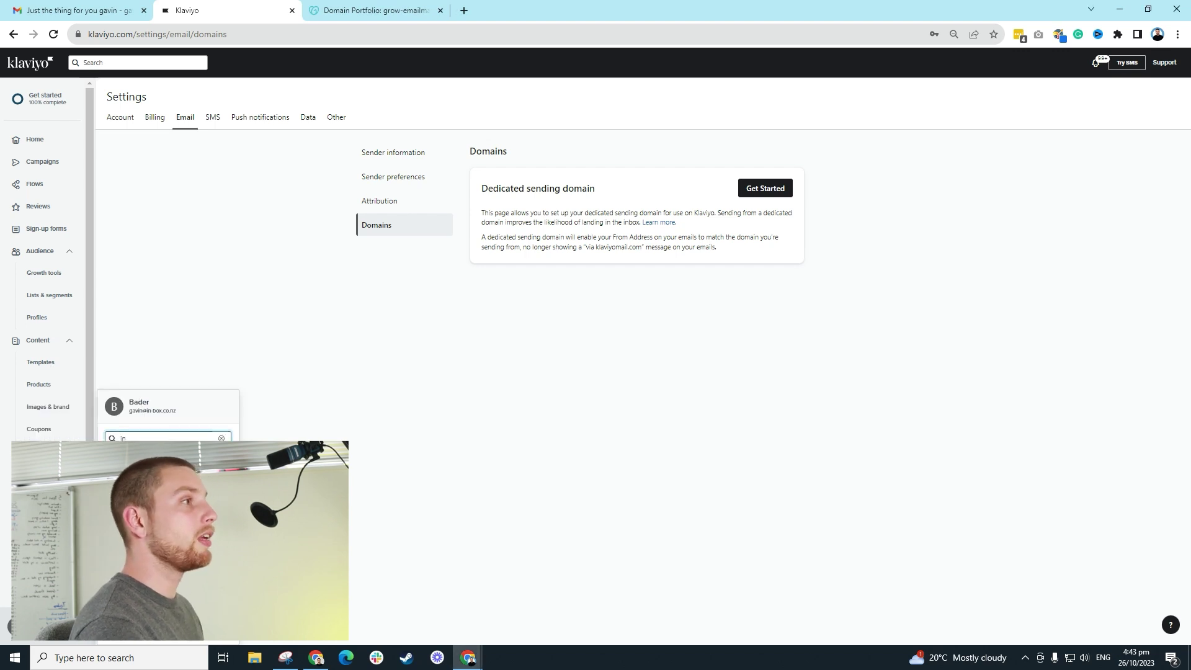
left_click(93, 407)
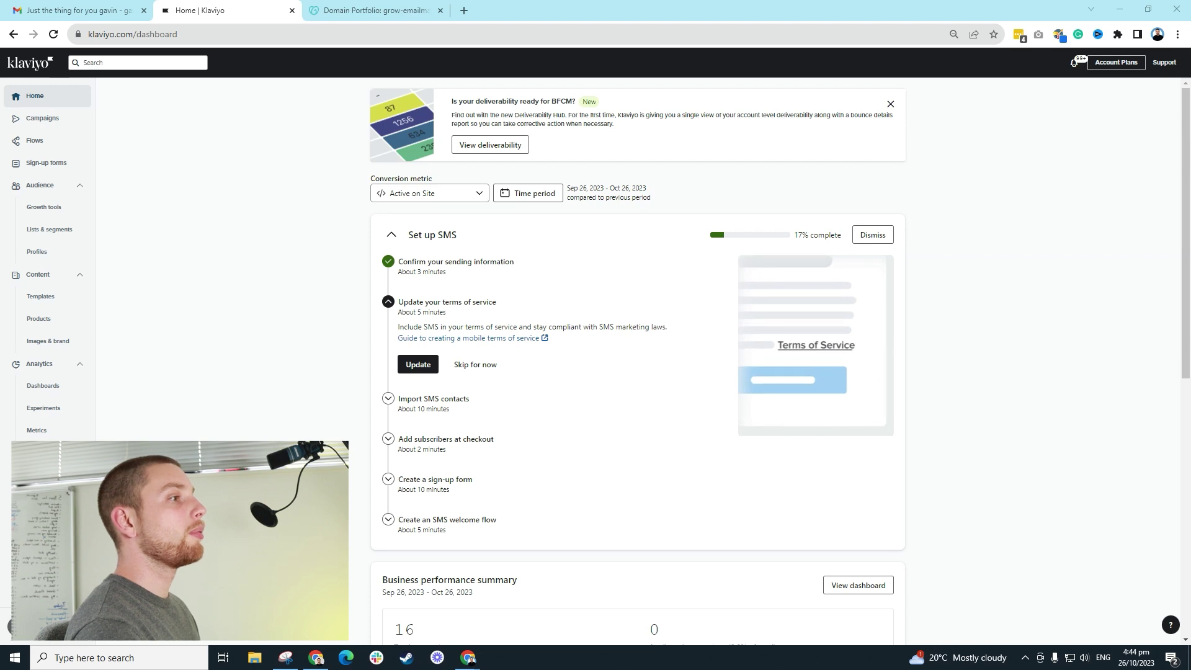
Open Settings > Email > Domains to view the applied sending domain's CNAME and TXT records
left_click(39, 642)
left_click(162, 415)
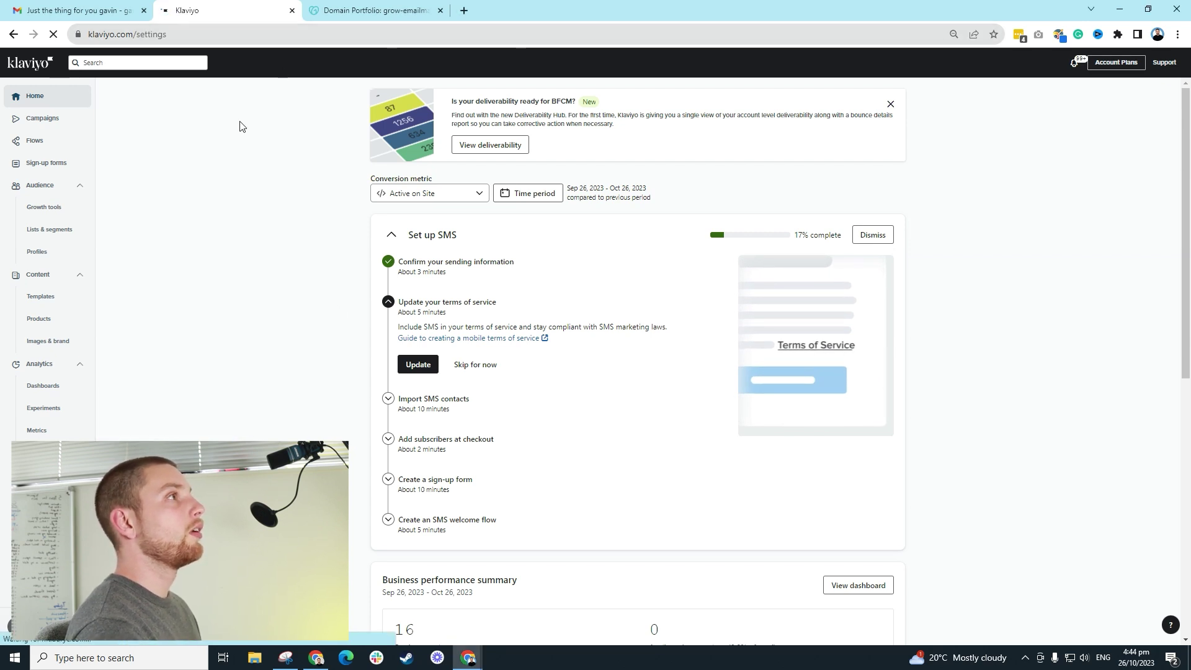
left_click(185, 118)
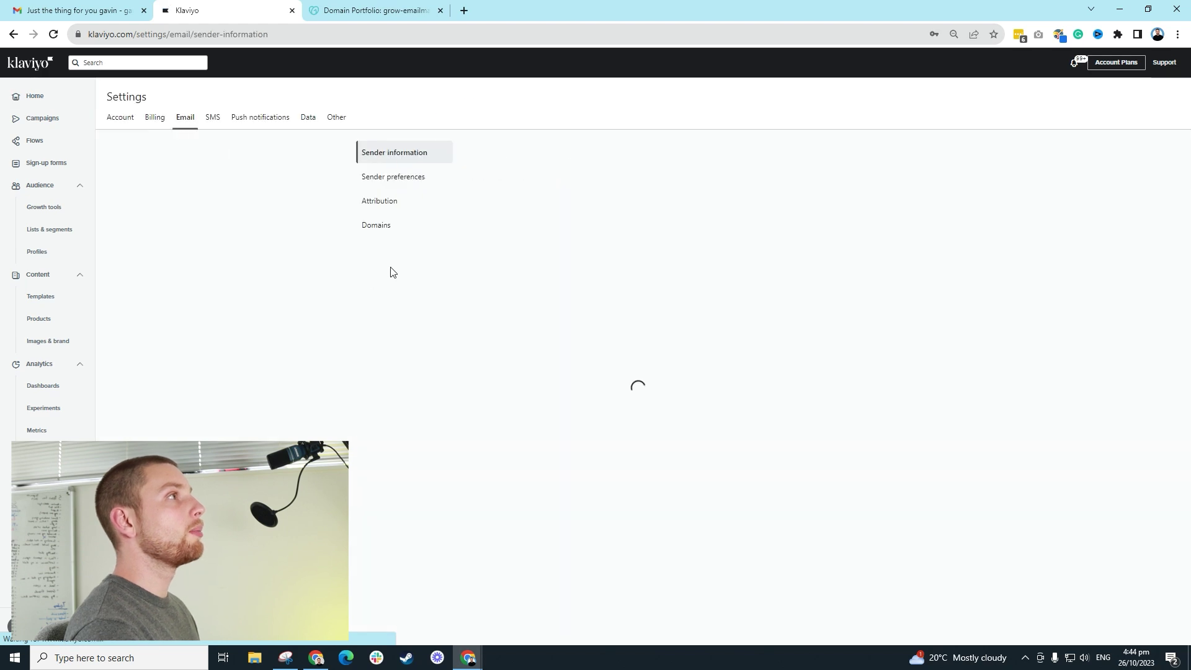
left_click(391, 225)
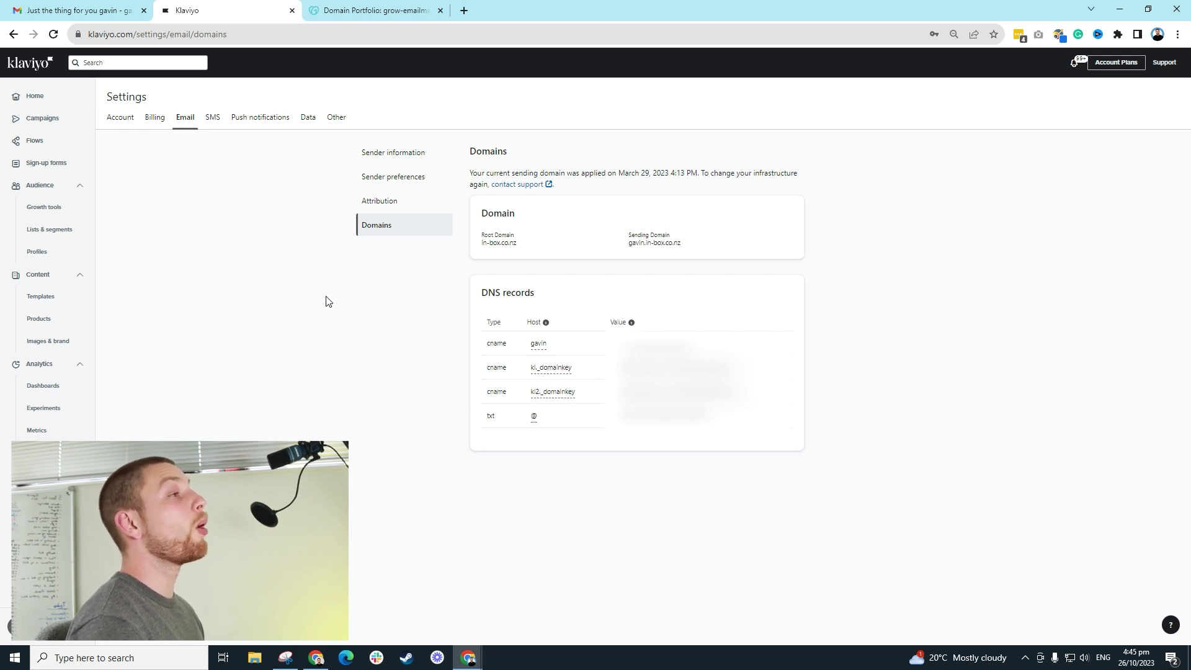
Choose Edit DNS for grow-emailmarketing.com from the GoDaddy domain portfolio
left_click(376, 10)
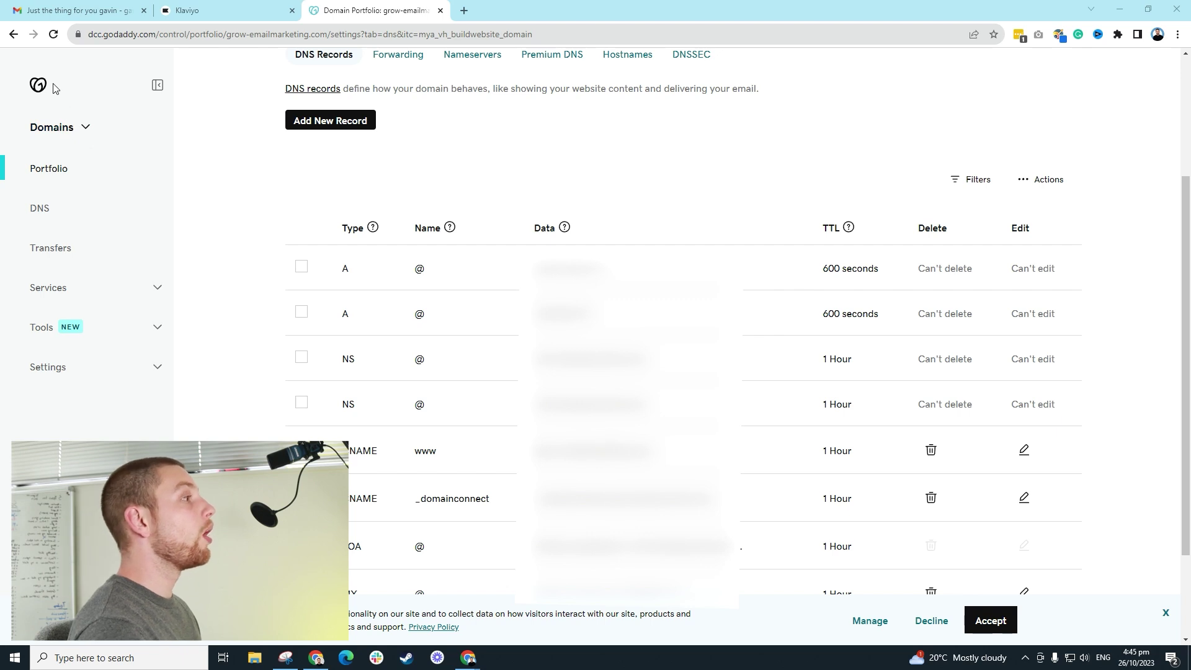
left_click(68, 129)
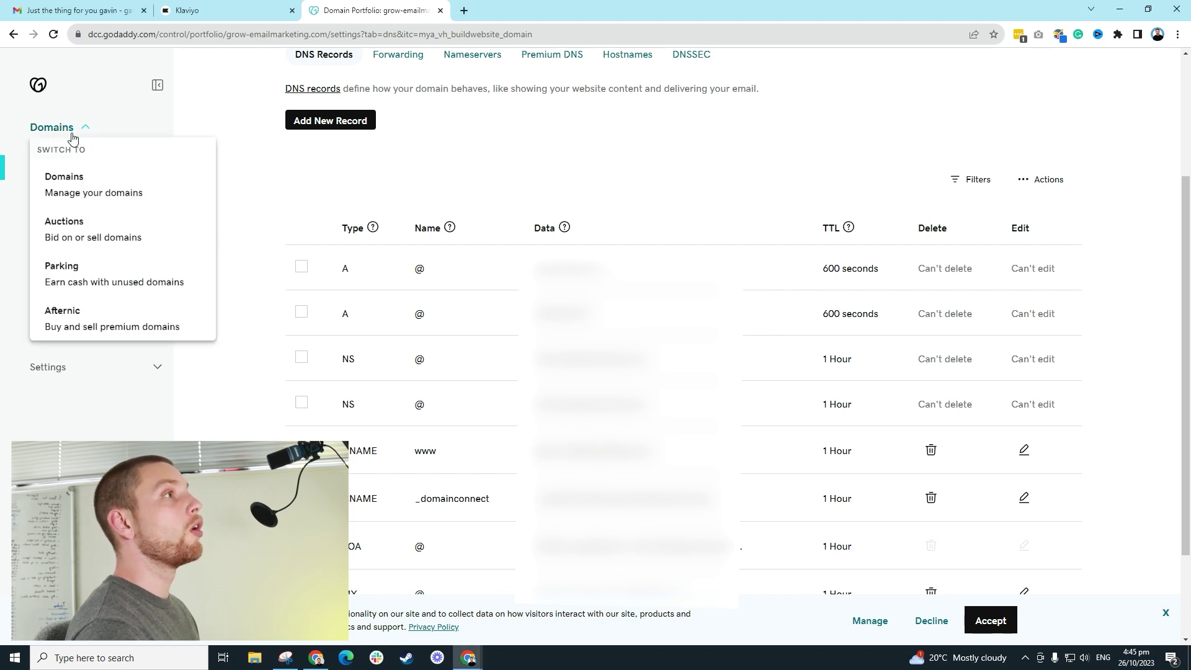
left_click(91, 197)
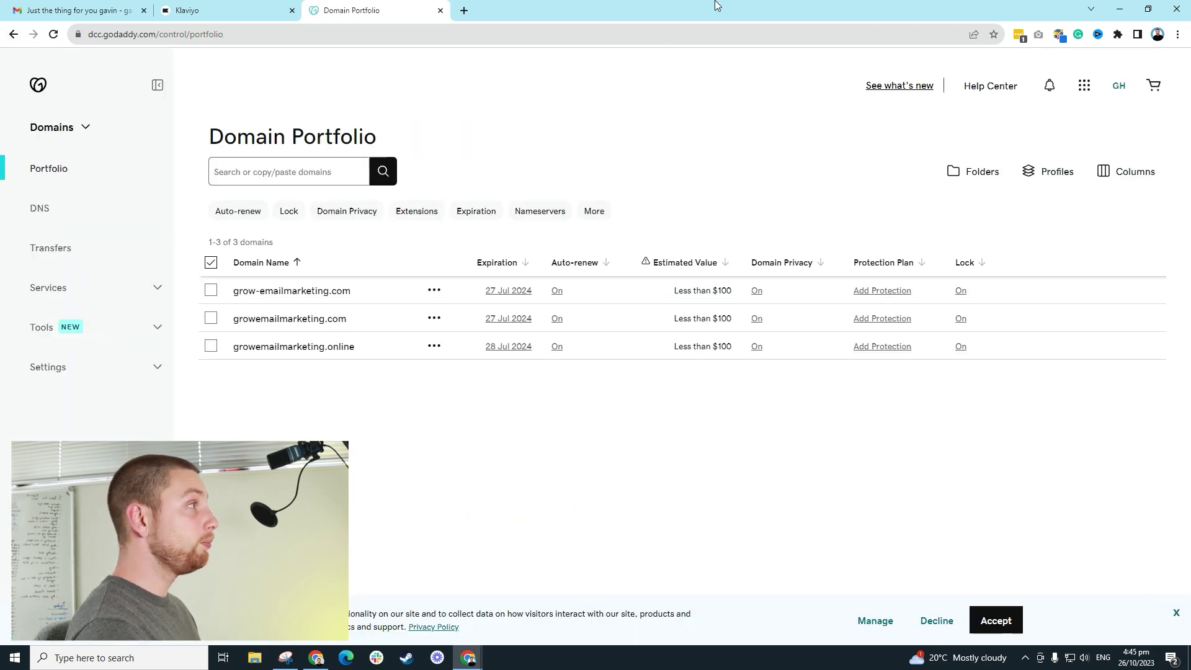
left_click(434, 291)
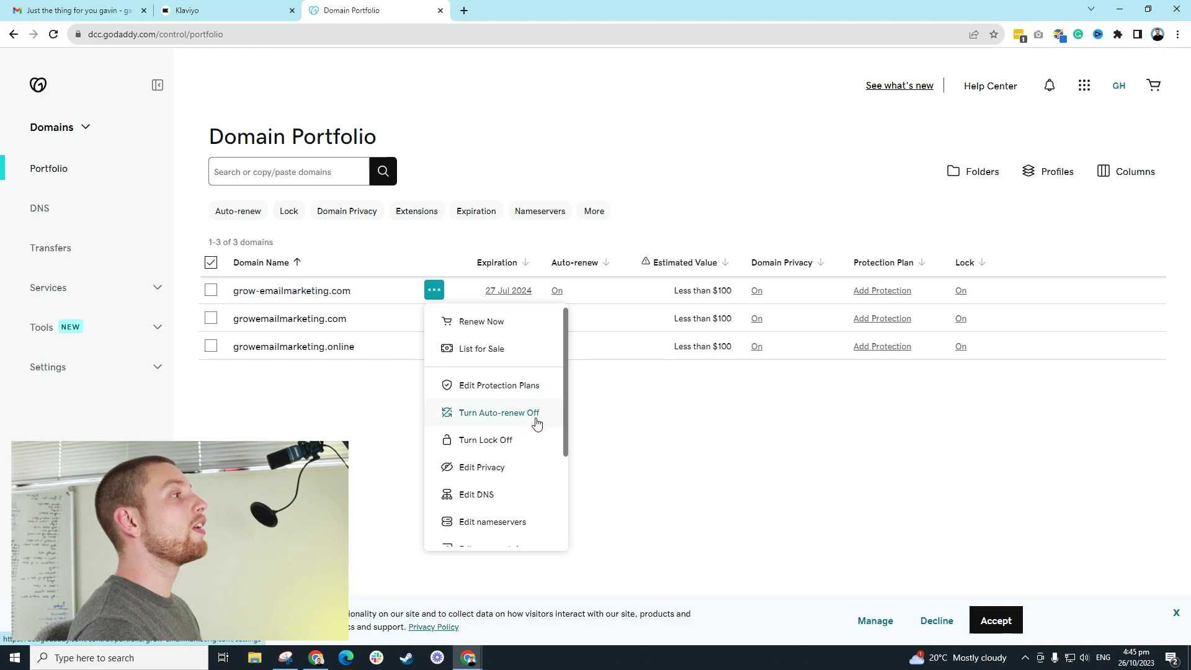
left_click(521, 495)
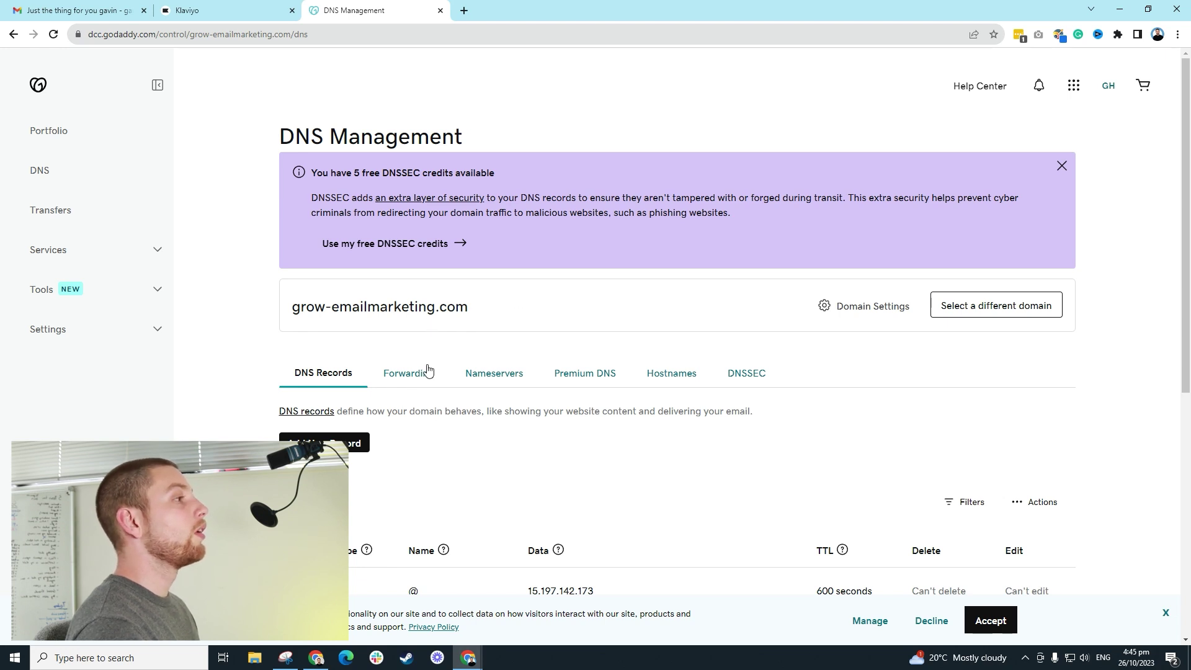
Add a blank new DNS record for grow-emailmarketing.com, leaving the record type unchosen
scroll(857, 469, "down", 5)
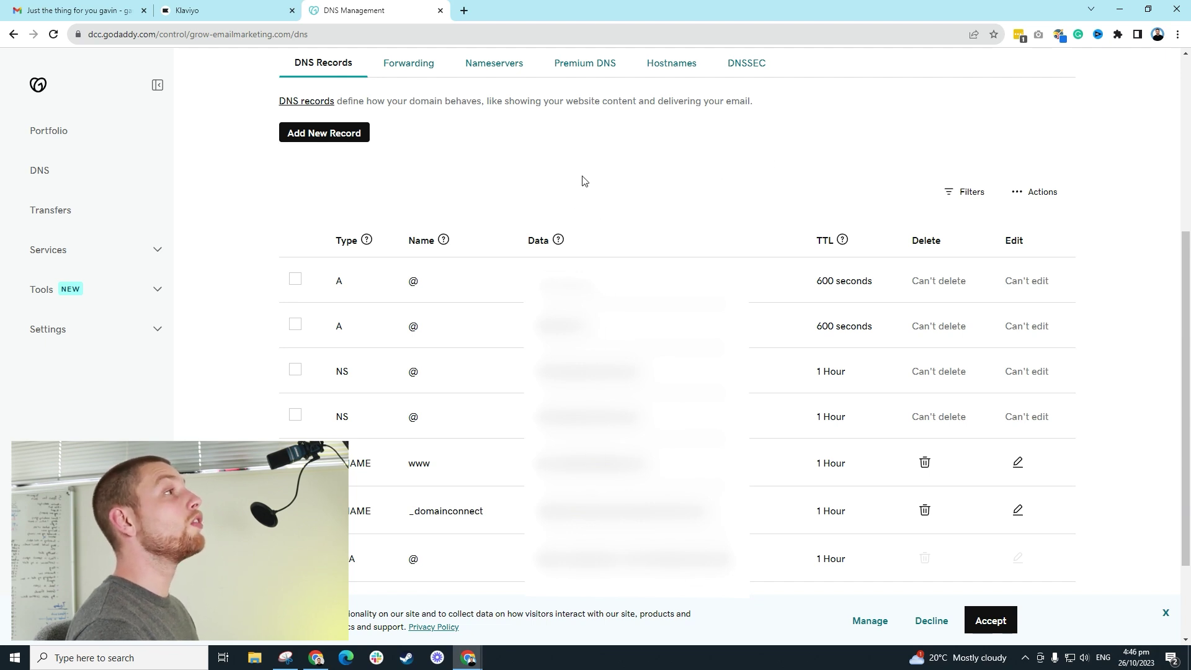
left_click(325, 140)
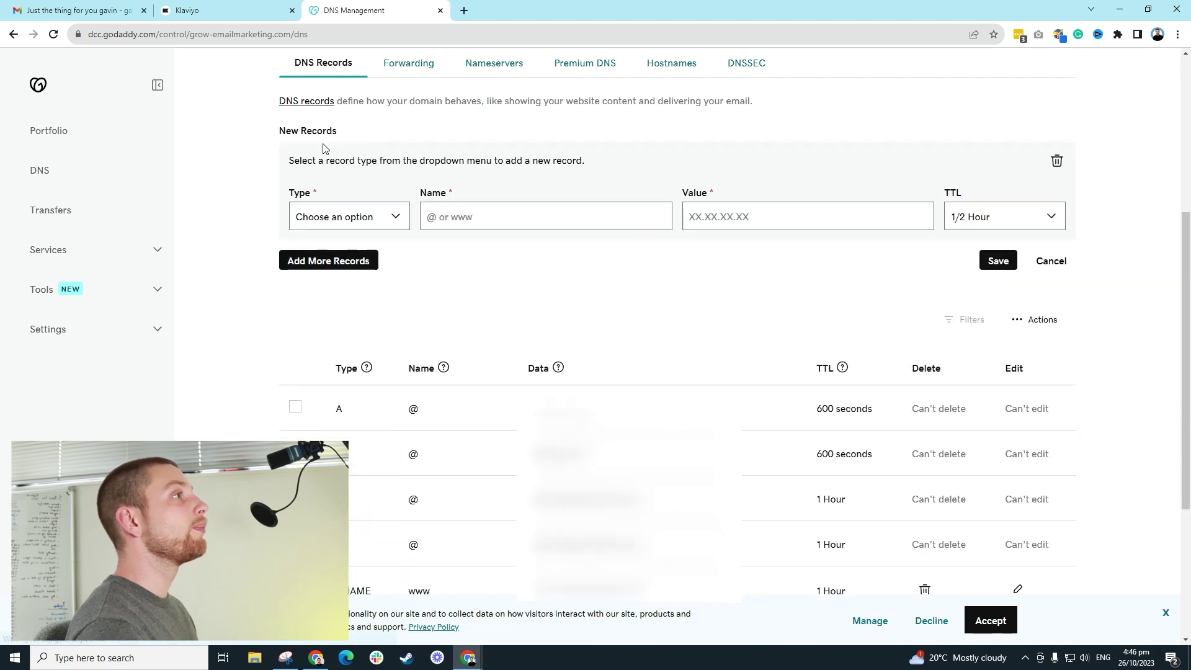
scroll(407, 234, "up", 4)
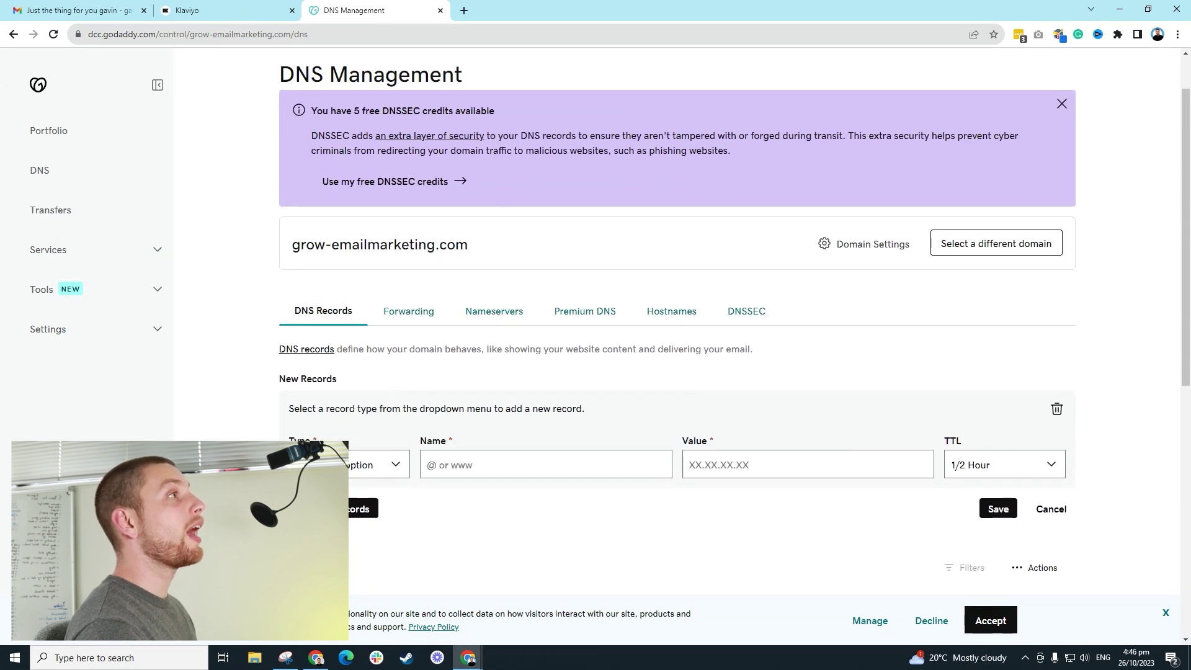
left_click(387, 464)
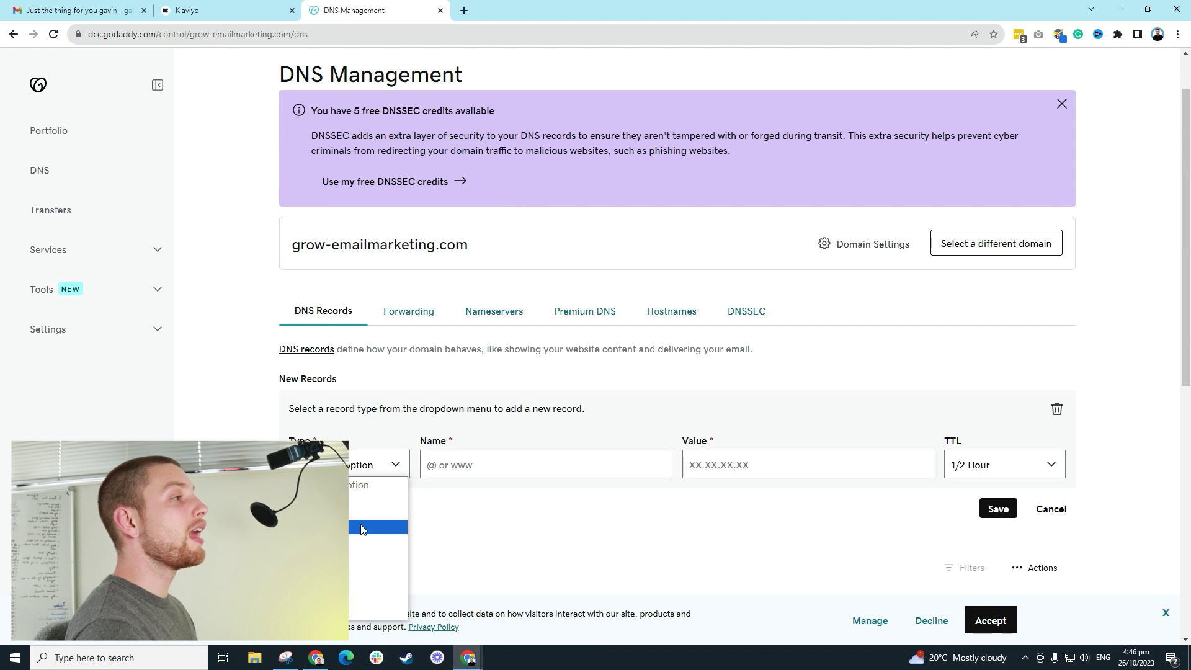
left_click(478, 464)
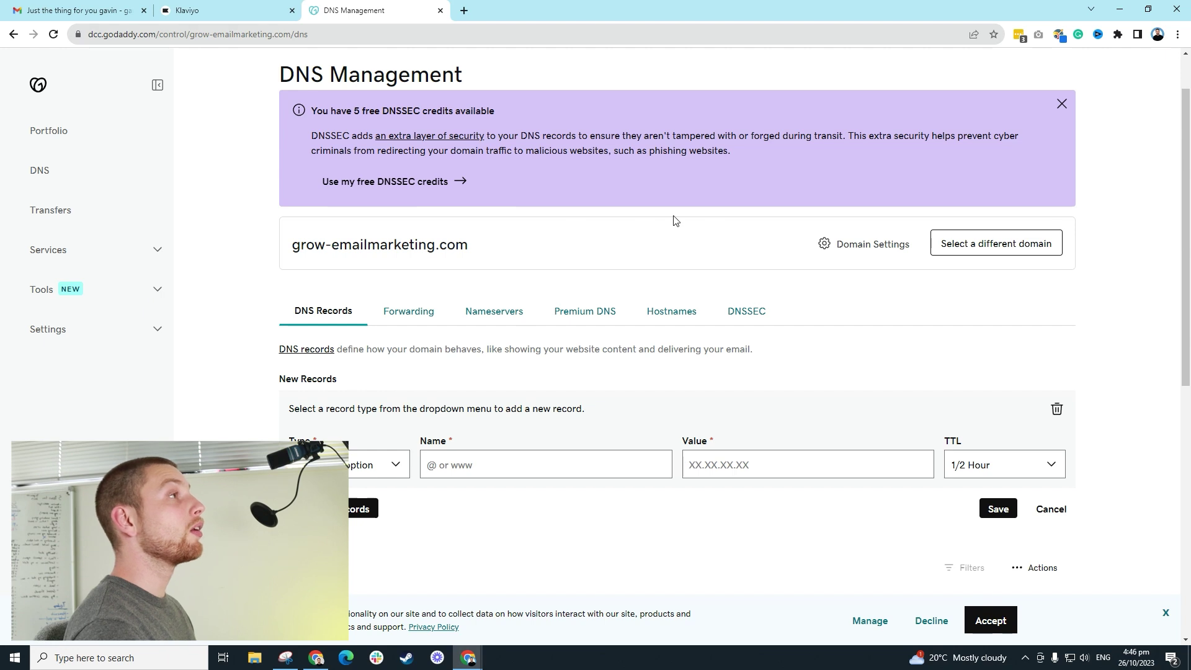
Compare Klaviyo's CNAME and TXT records with the blank GoDaddy record, ending on Klaviyo's list
left_click(266, 13)
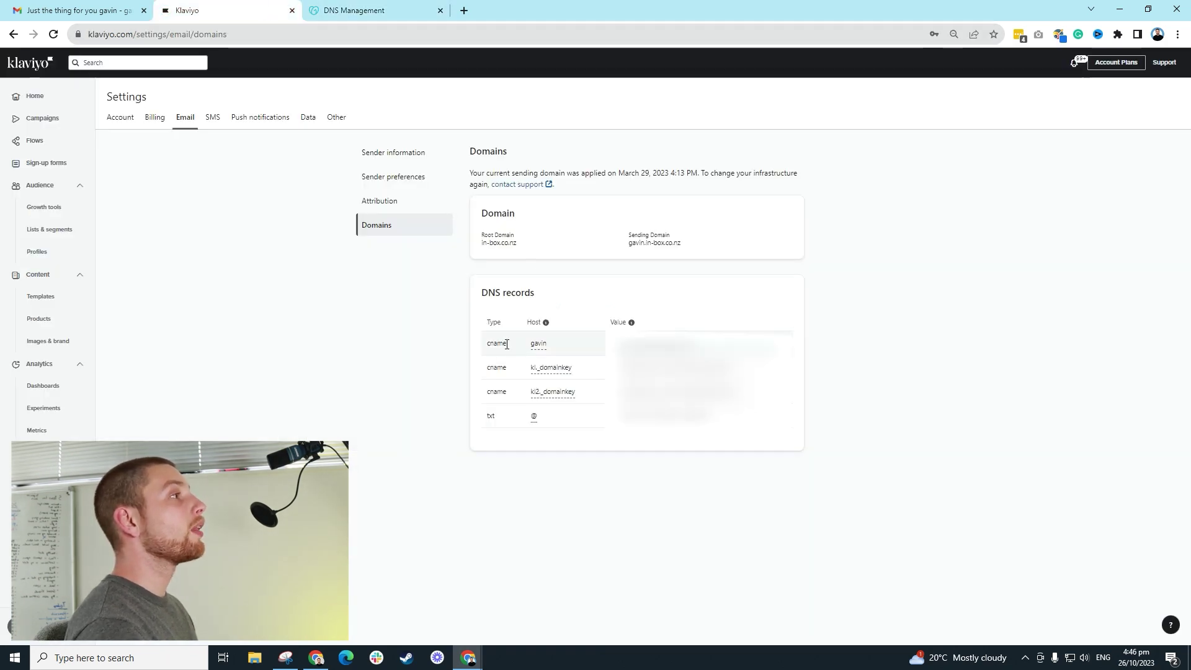
left_click_drag(510, 347, 487, 346)
left_click(564, 279)
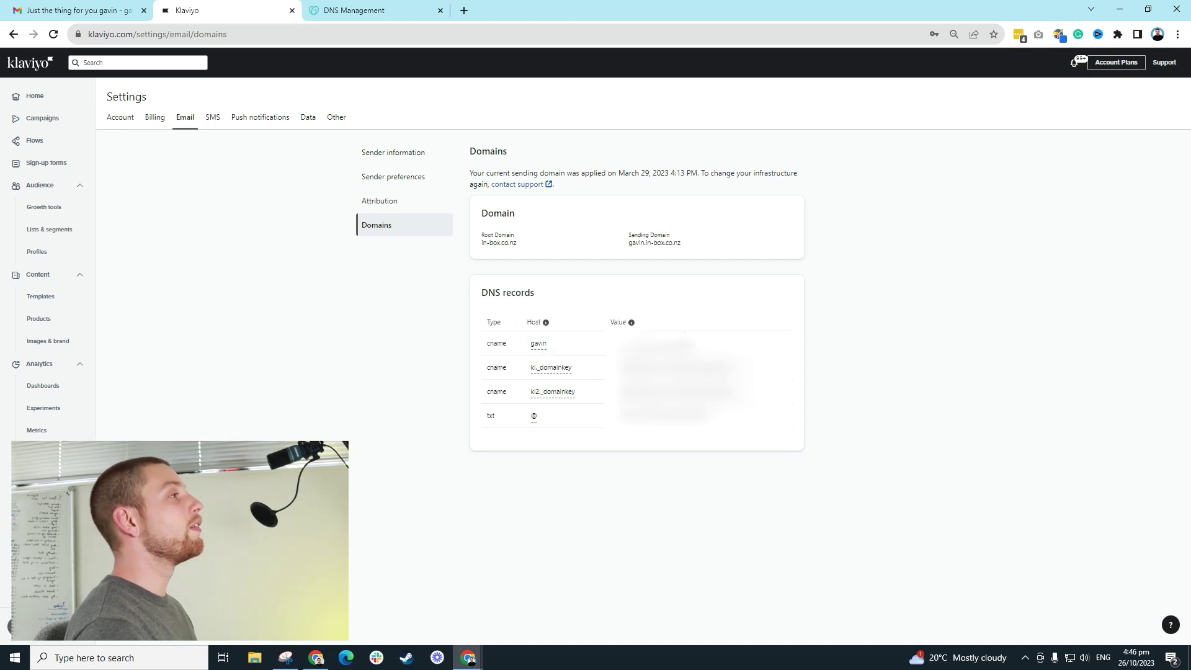
left_click(334, 14)
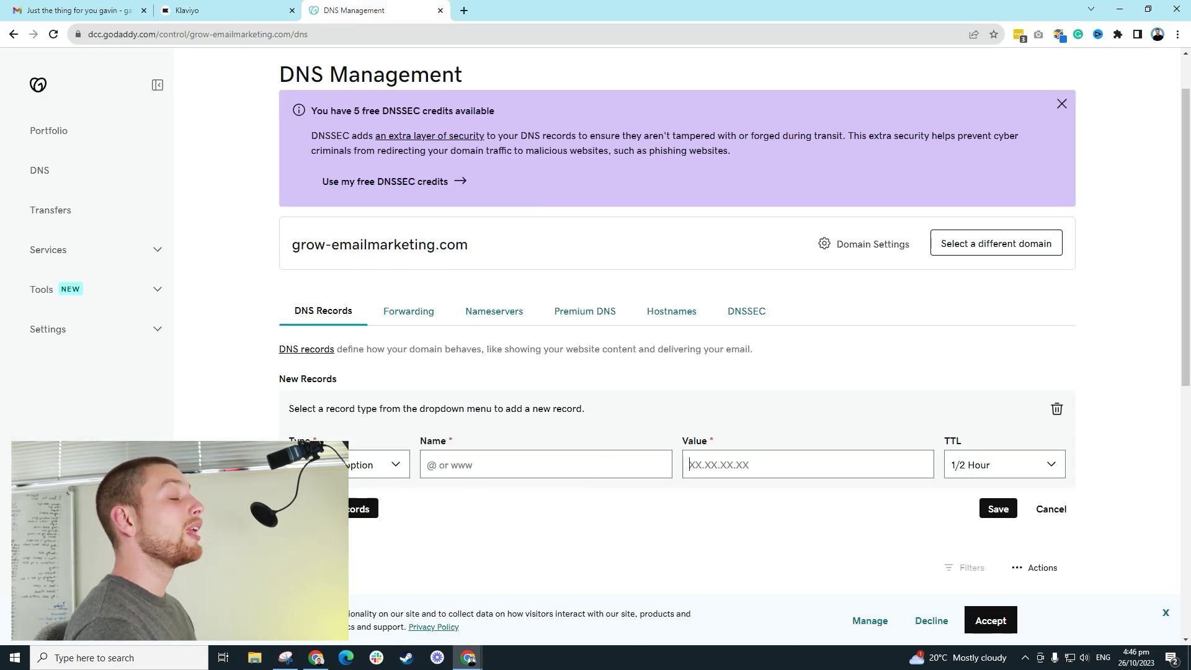
left_click(351, 476)
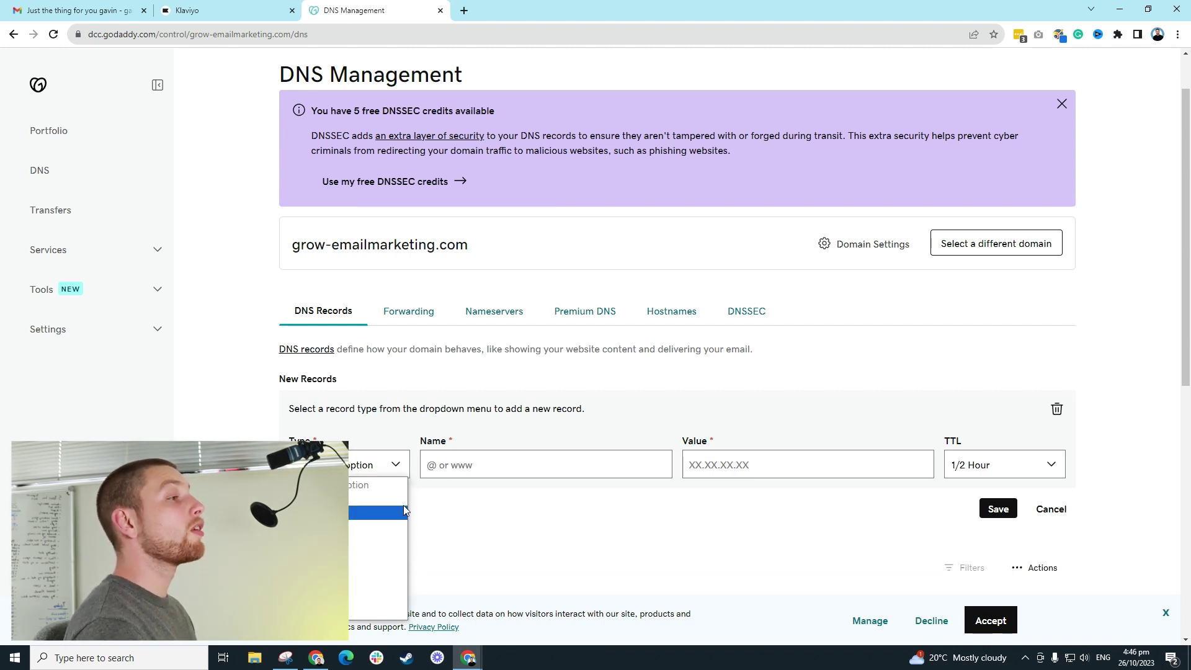
left_click(559, 531)
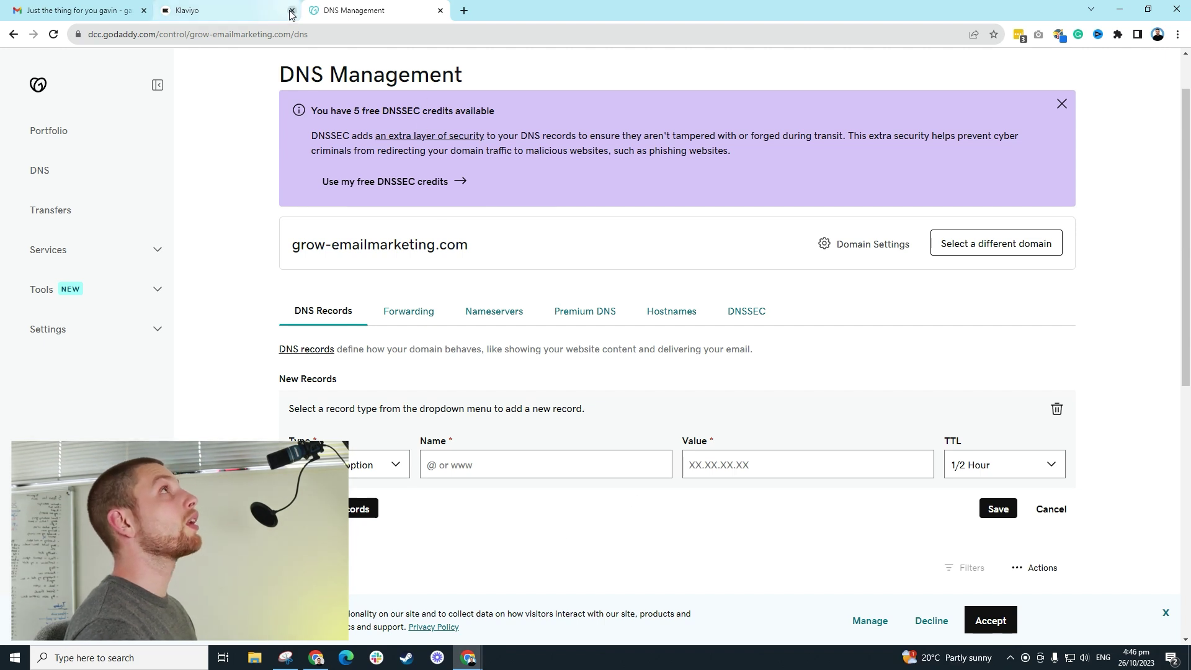
left_click(225, 9)
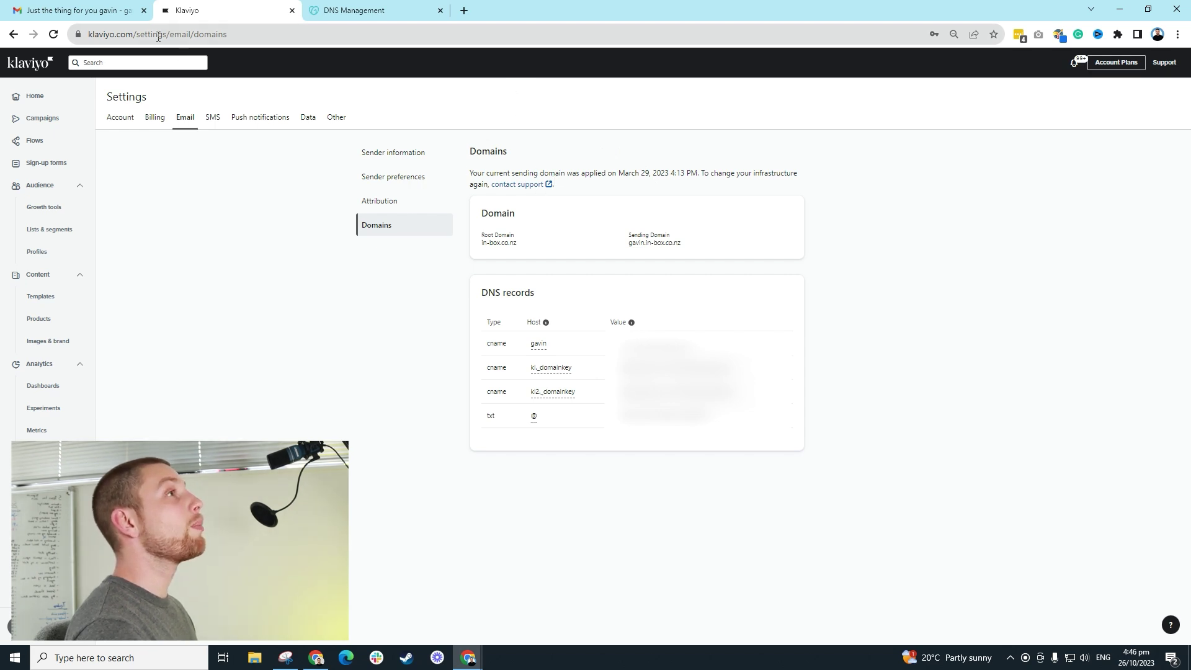
Back in Gmail, search the mailbox for the in-box.co.nz sending address
left_click(124, 11)
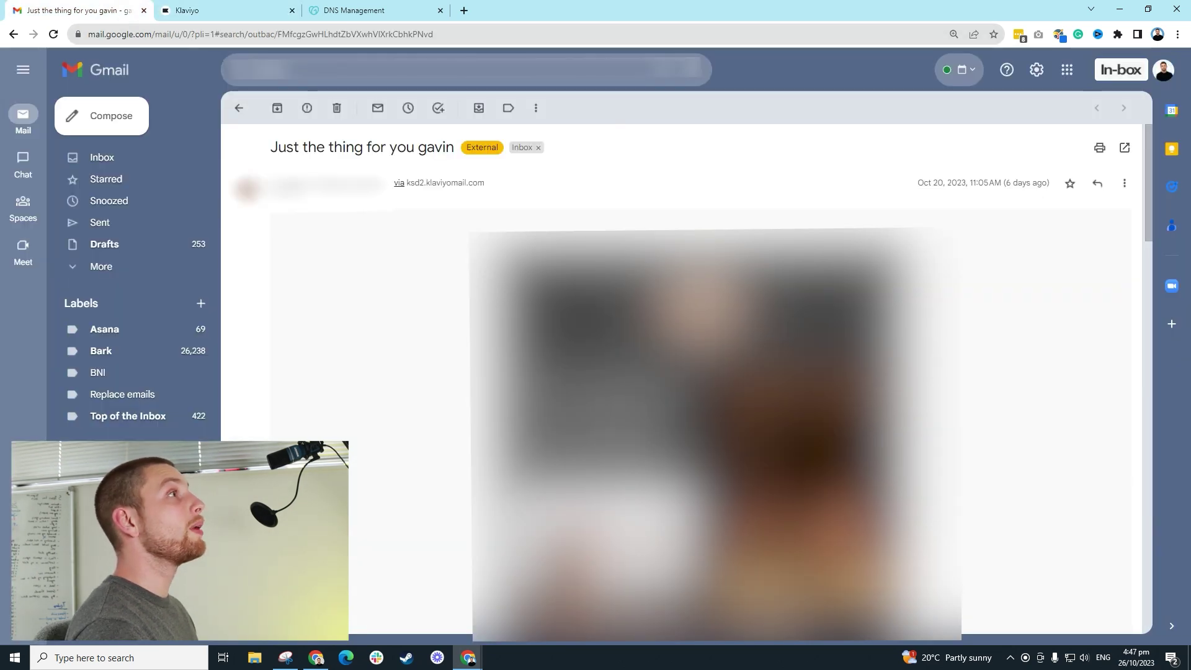
key("/")
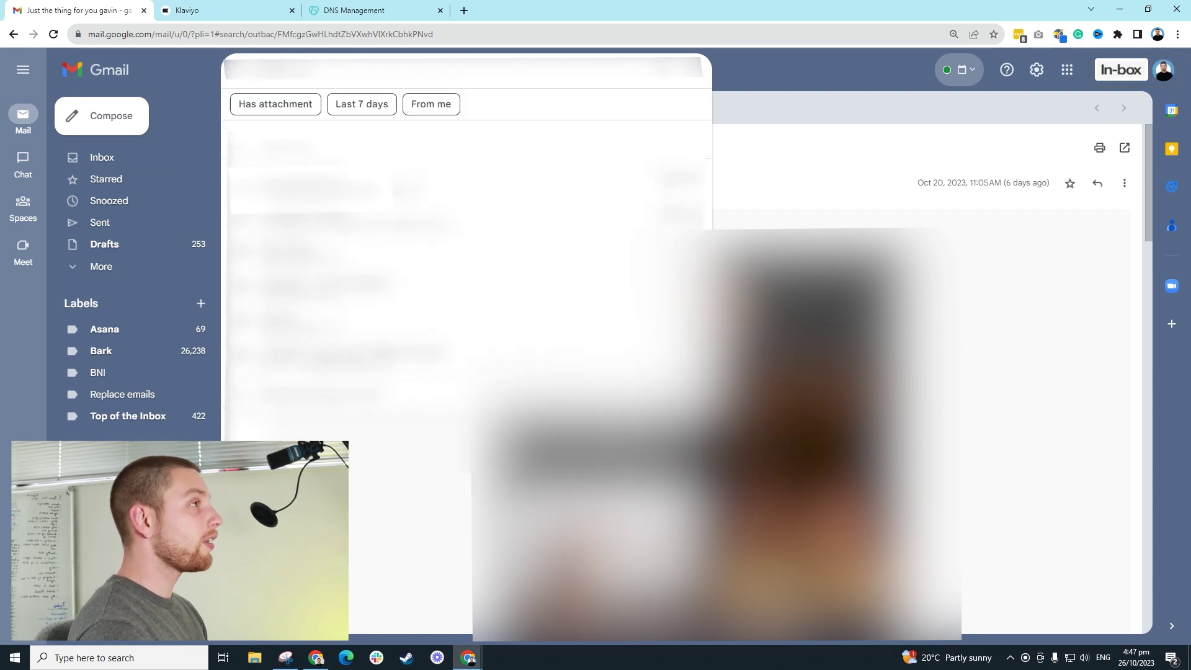
key("Return")
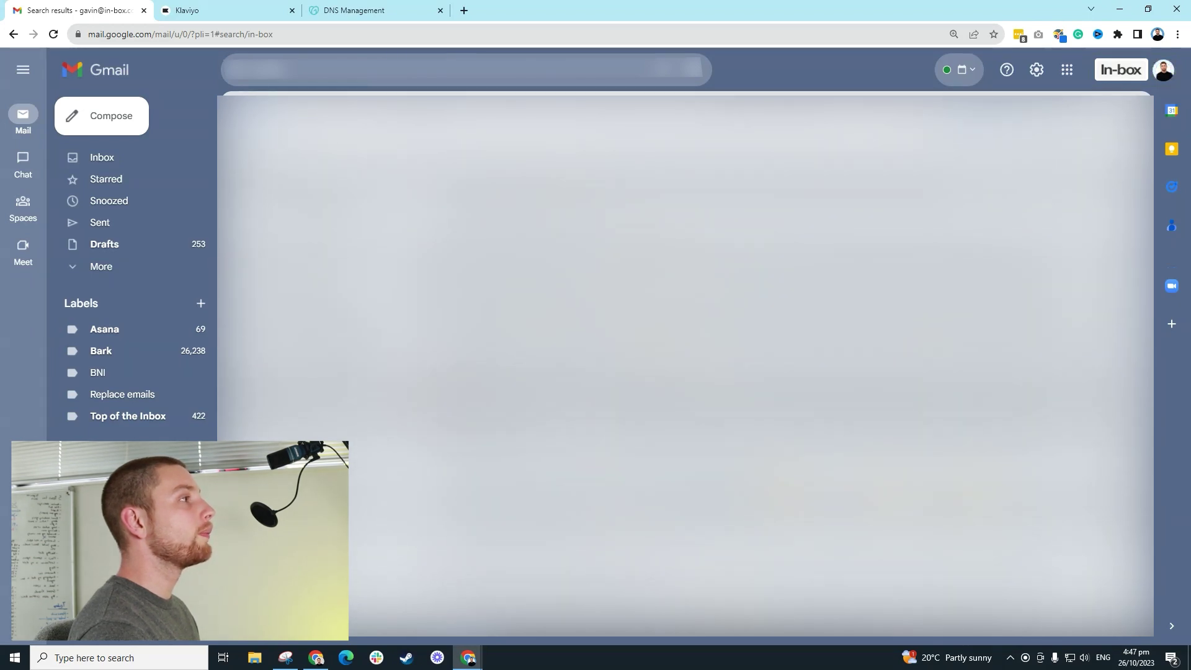
left_click(346, 77)
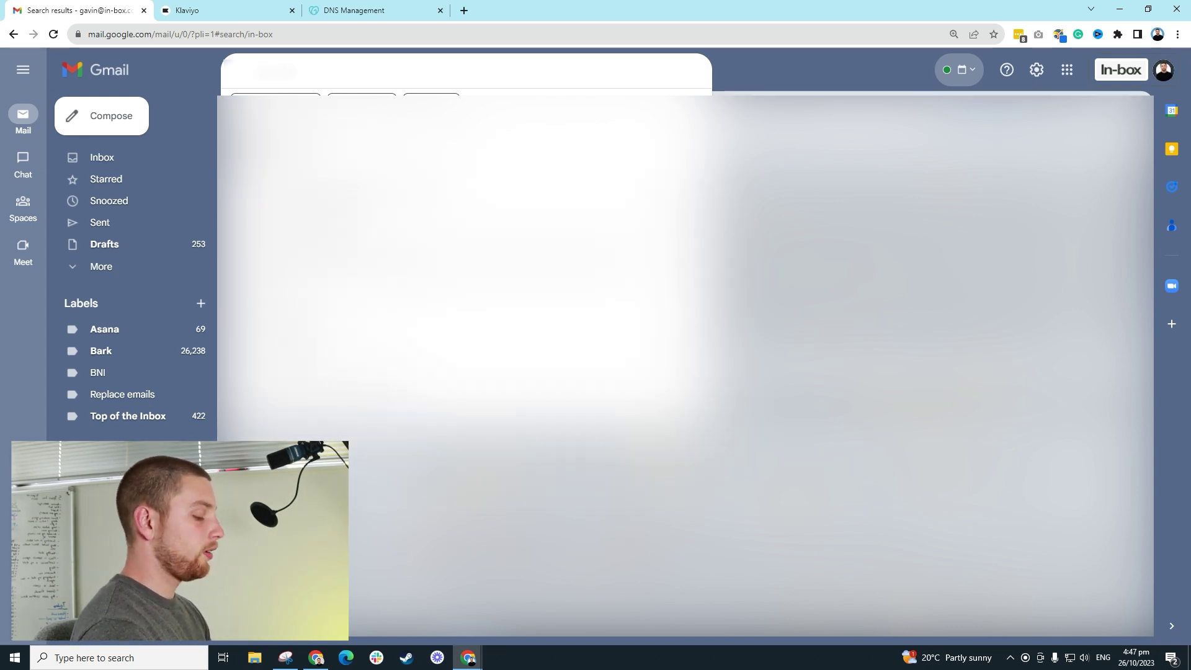
key("Escape")
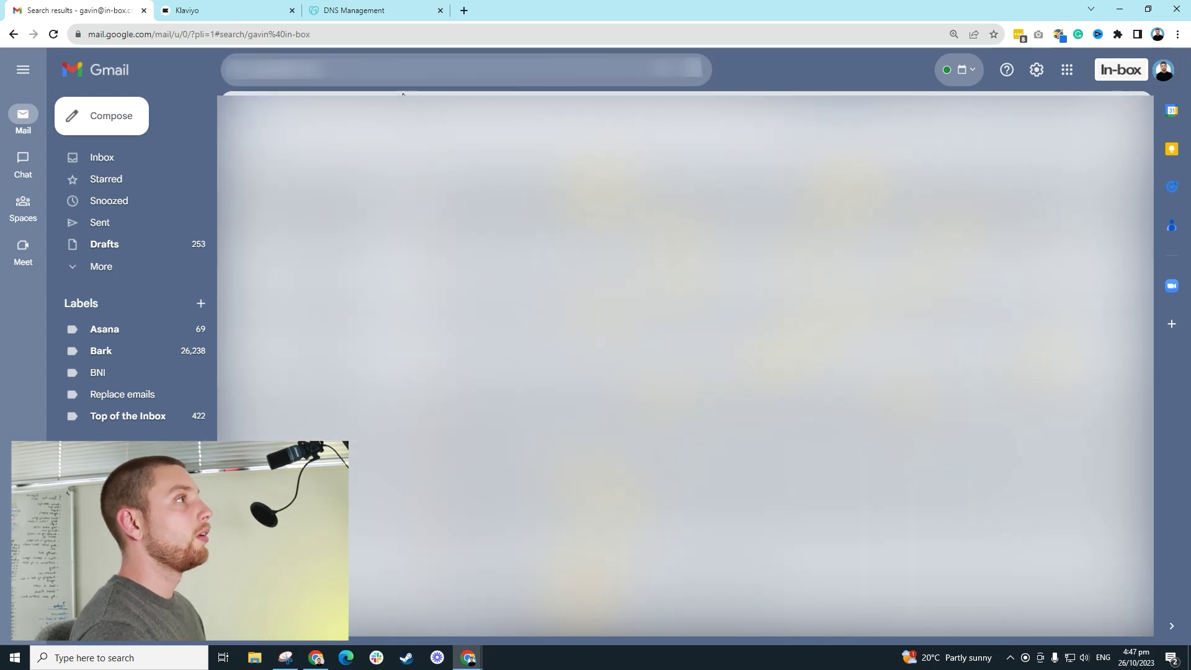